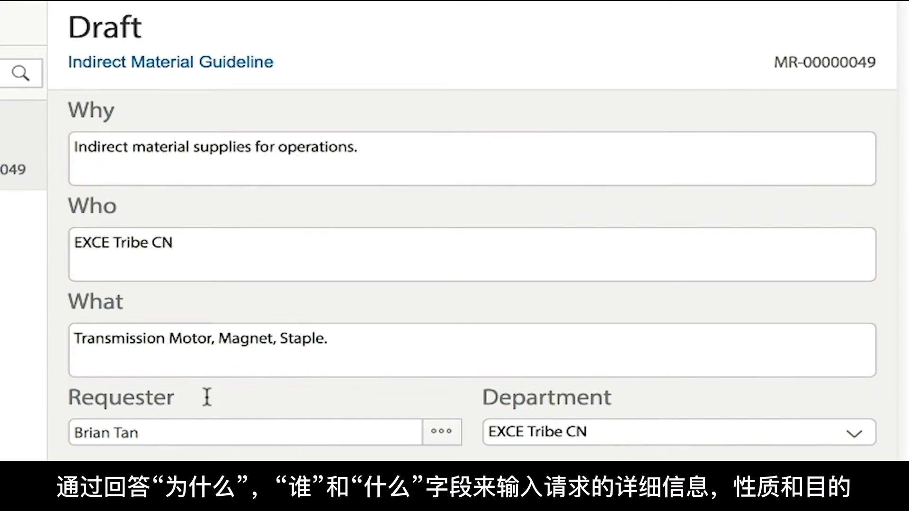
# Add a material line to the draft request, search for "transmission" and pick the Transmission motor reducerMY9G150B.
pyautogui.scroll(-5, 207, 396)
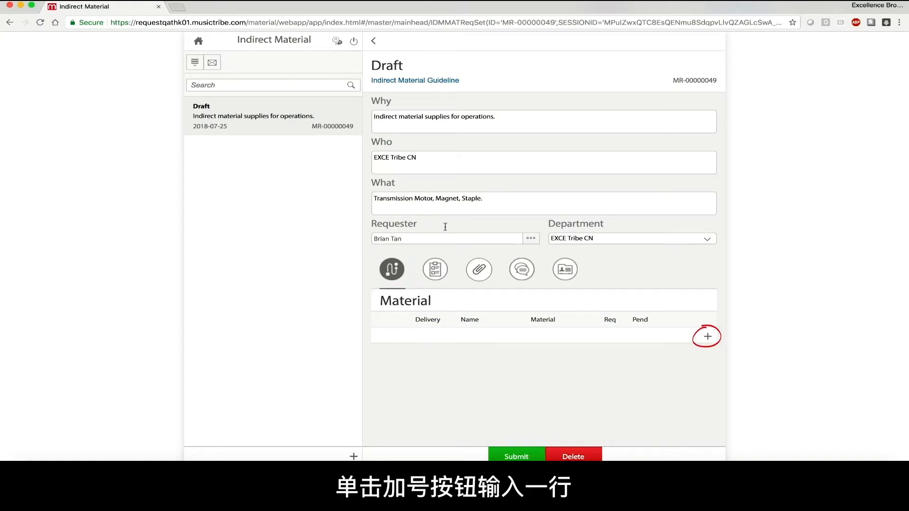
pyautogui.click(708, 338)
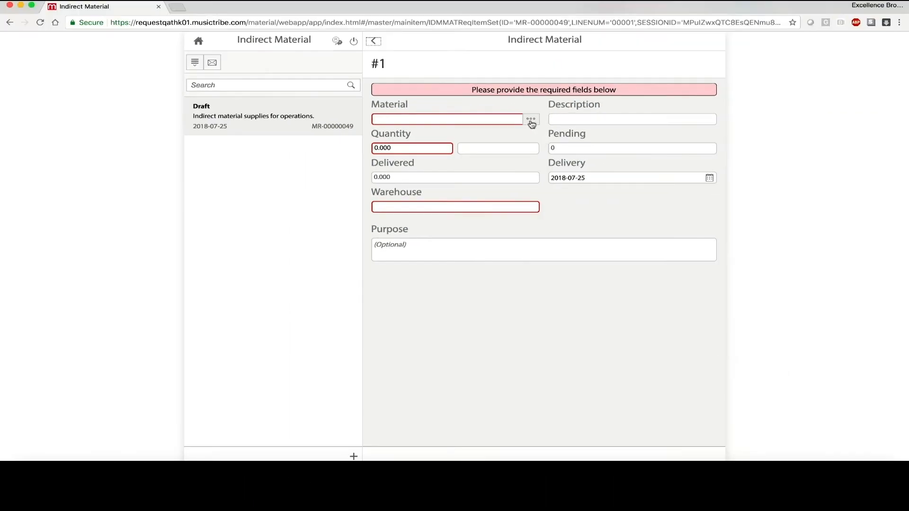
pyautogui.click(532, 124)
pyautogui.write('transmissio')
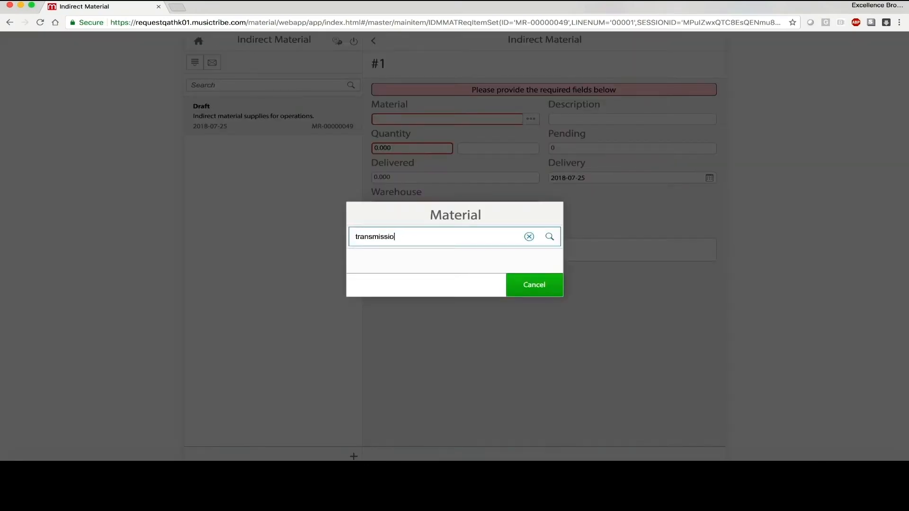
pyautogui.write('n')
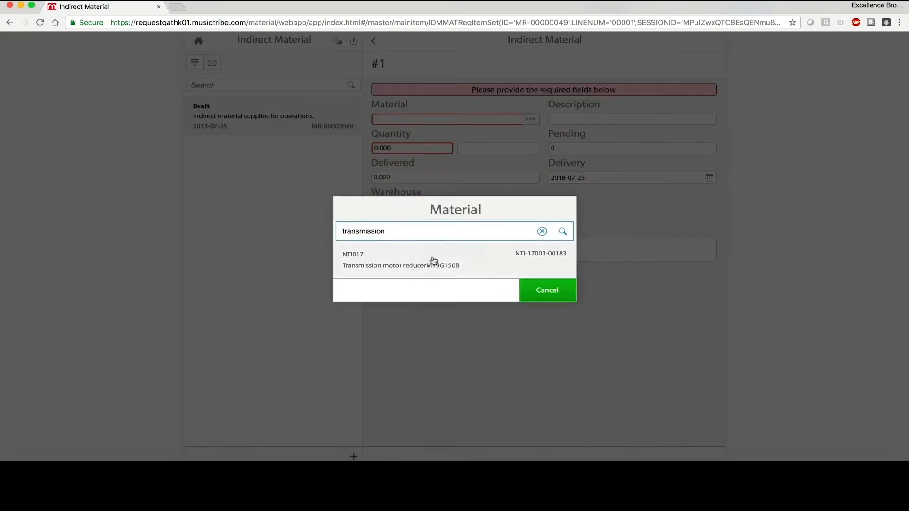
pyautogui.click(433, 261)
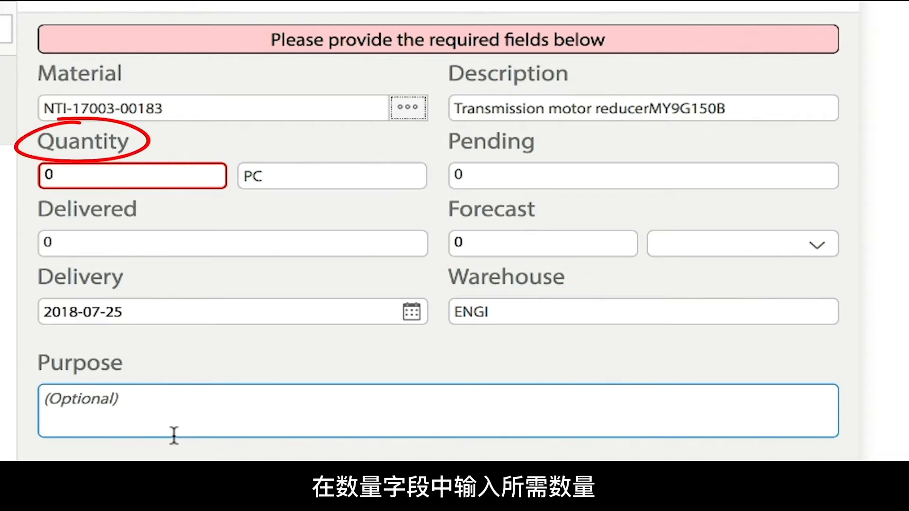
# Set the requested quantity of the transmission motor reducer to 20.
pyautogui.click(80, 178)
pyautogui.press('BackSpace')
pyautogui.write('20')
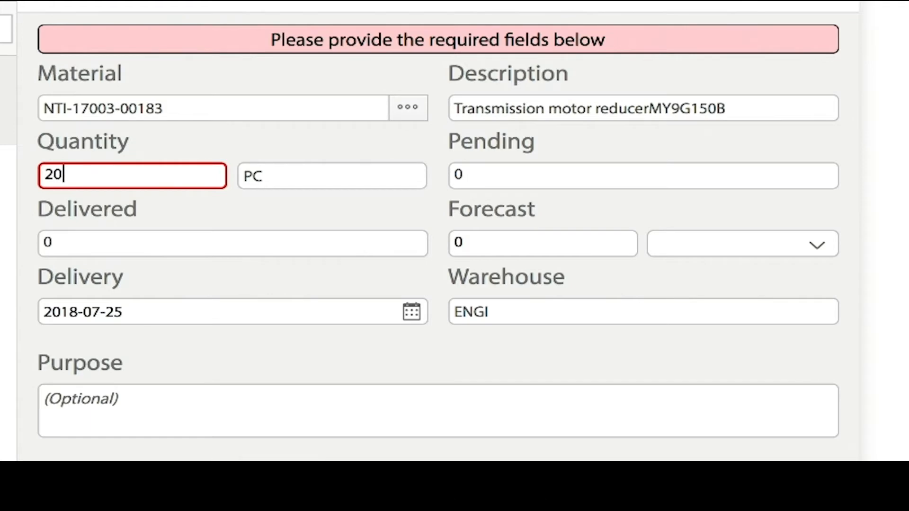
pyautogui.click(394, 214)
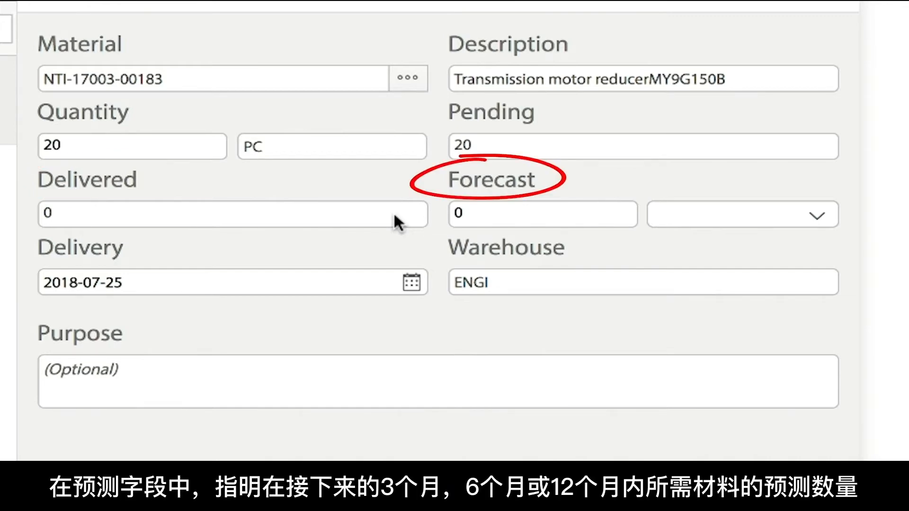
# Set the material's forecast to 100 over 6 Months.
pyautogui.click(471, 215)
pyautogui.press('BackSpace')
pyautogui.write('10')
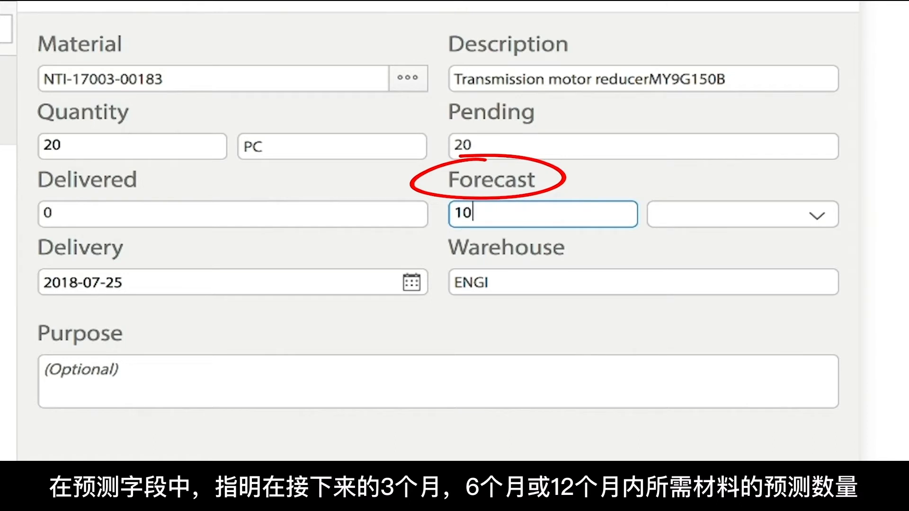
pyautogui.write('0')
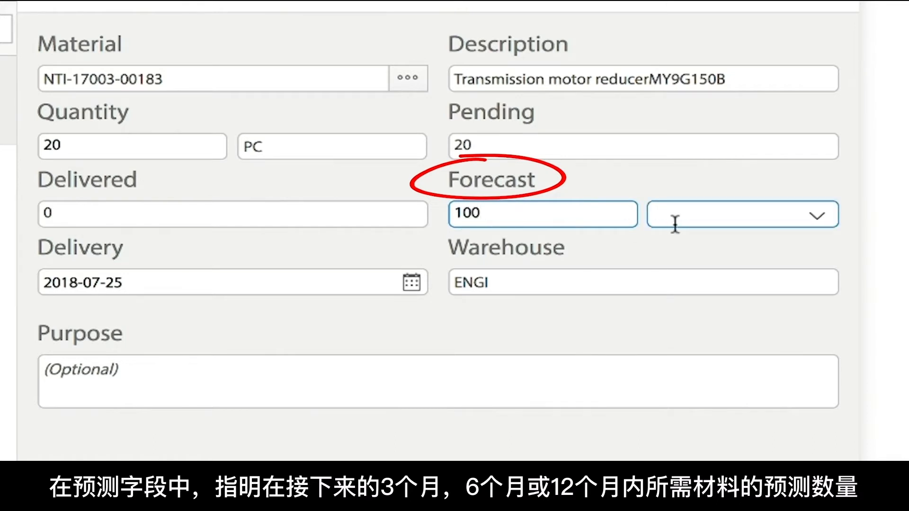
pyautogui.click(815, 223)
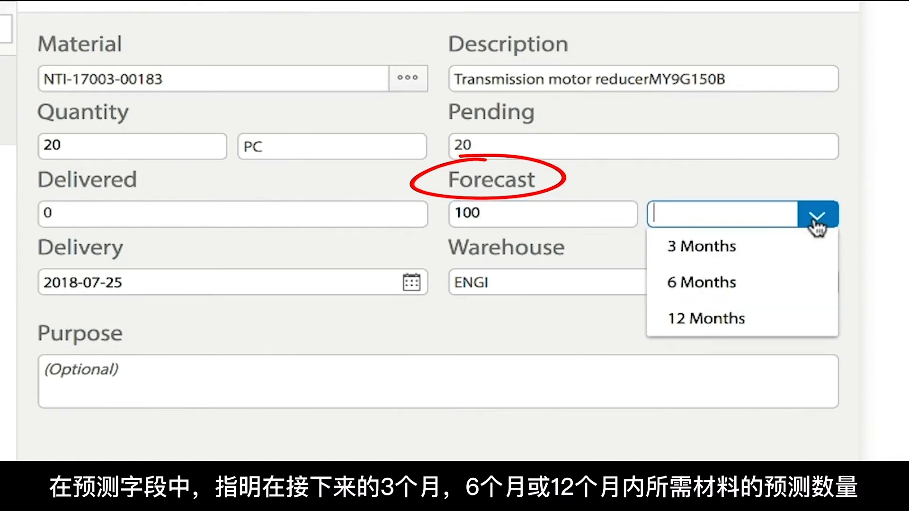
pyautogui.click(770, 293)
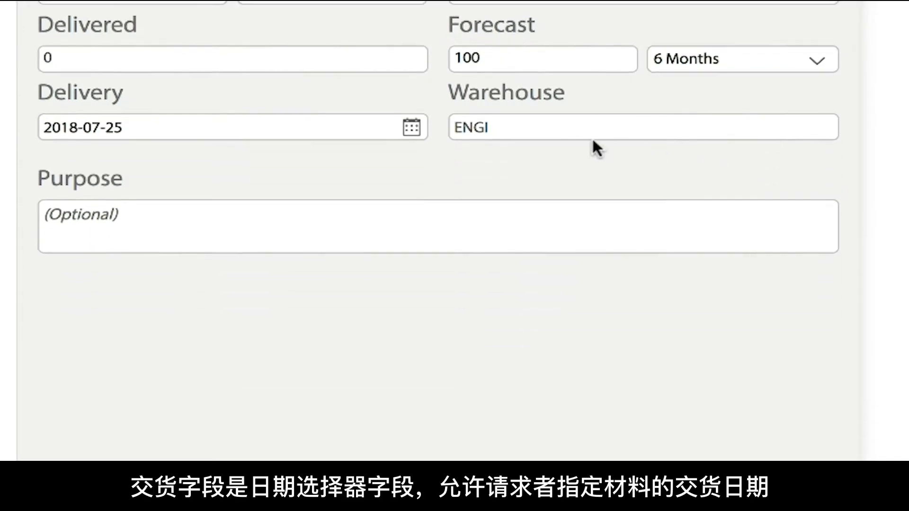
# Set the material line's delivery date to 2018-08-10.
pyautogui.click(410, 128)
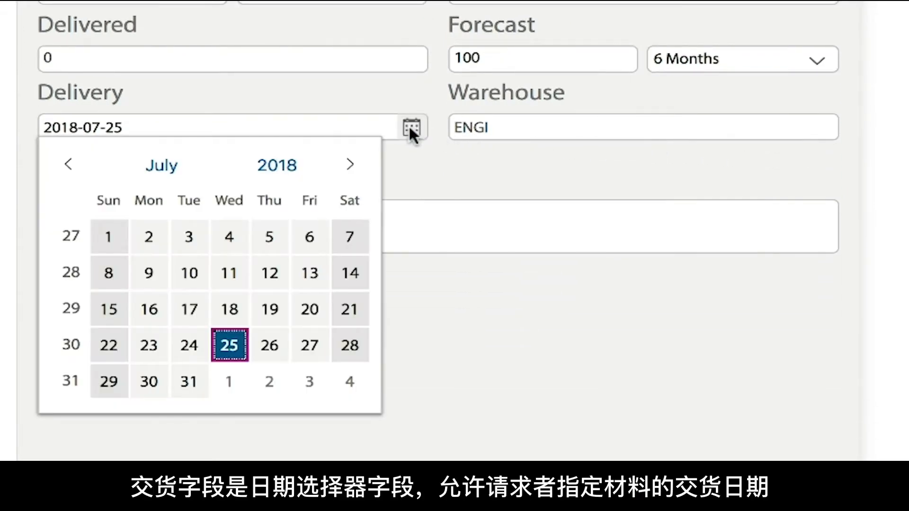
pyautogui.click(350, 163)
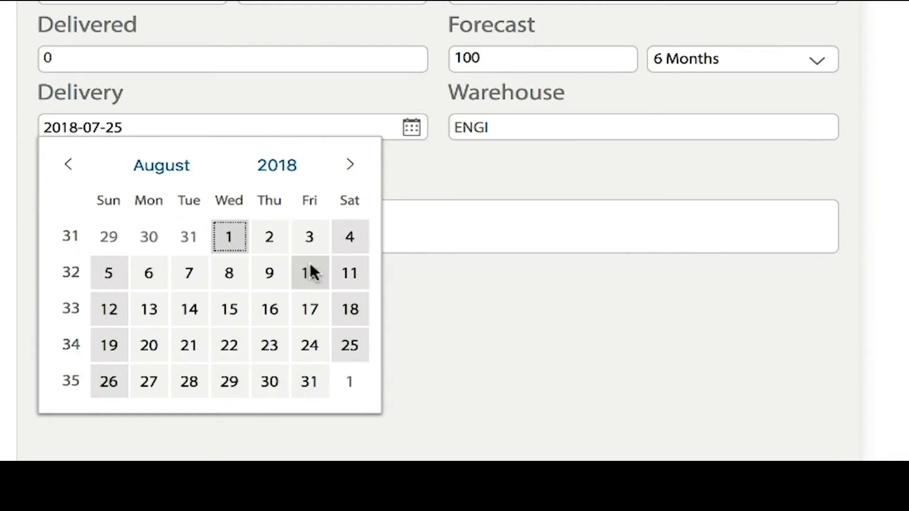
pyautogui.click(310, 273)
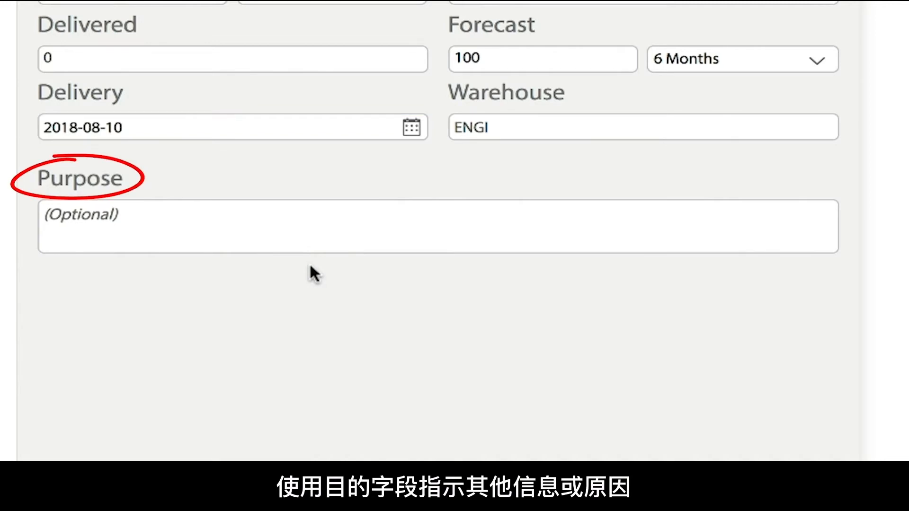
# Enter the purpose "For training purposes only." for the material line and return to the draft request.
pyautogui.click(183, 220)
pyautogui.write('For training purposes only.')
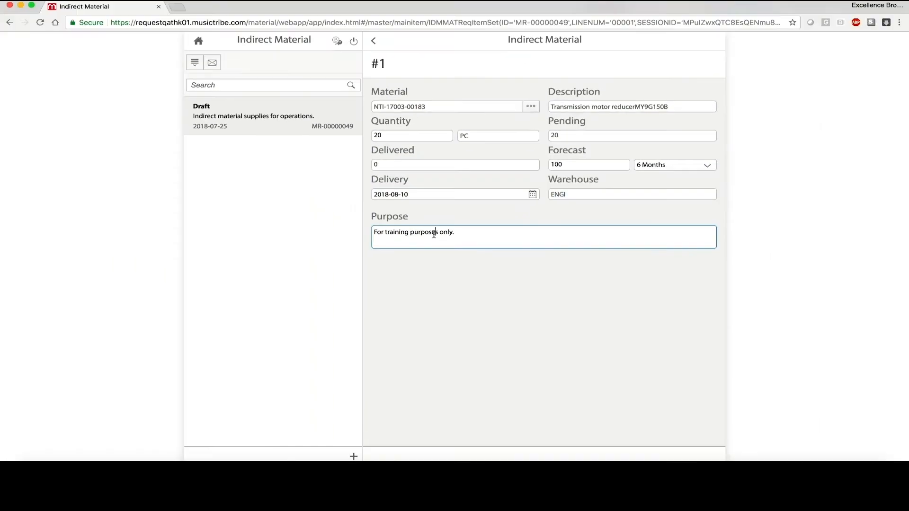
pyautogui.click(458, 262)
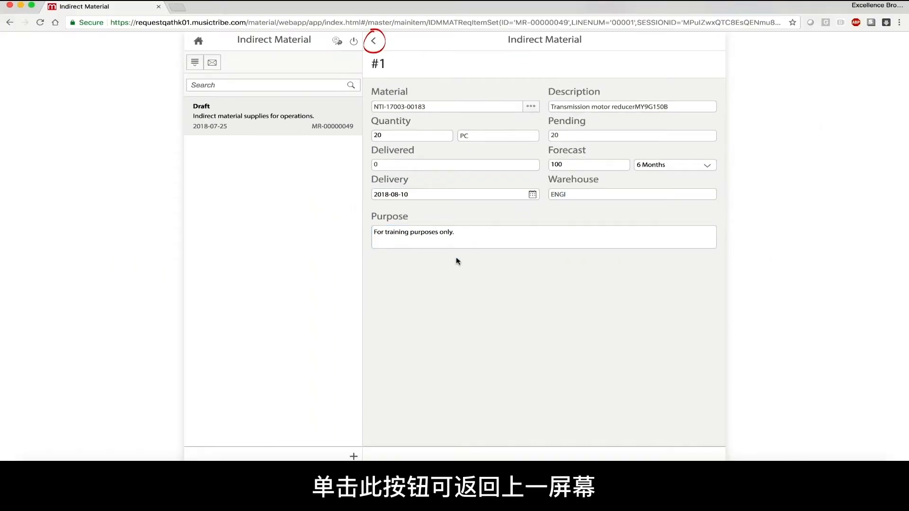
pyautogui.click(374, 42)
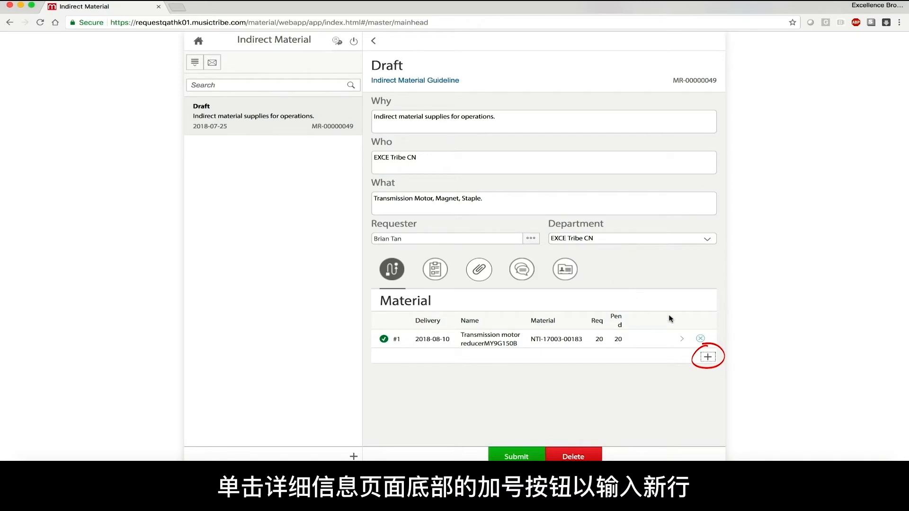
# Add another material line, and set the quantity of line #4, InterphoneMOTO T50, to 10.
pyautogui.click(708, 356)
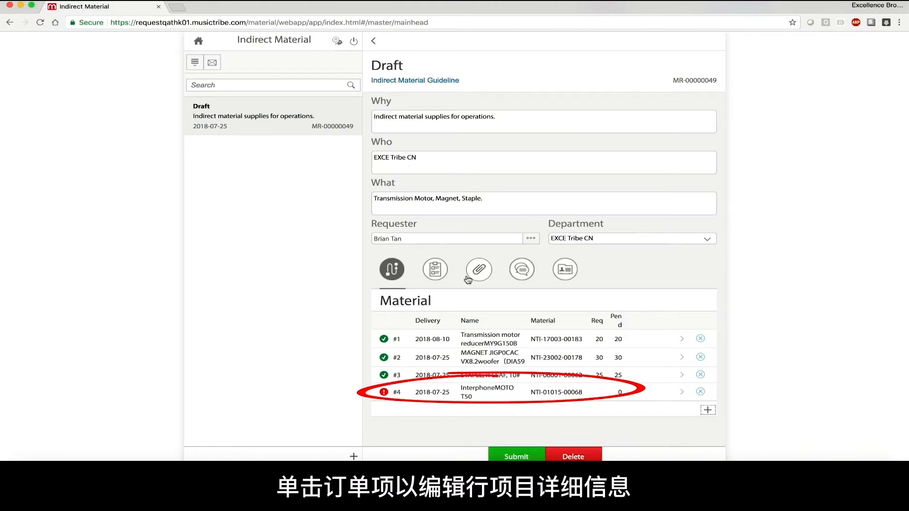
pyautogui.click(512, 392)
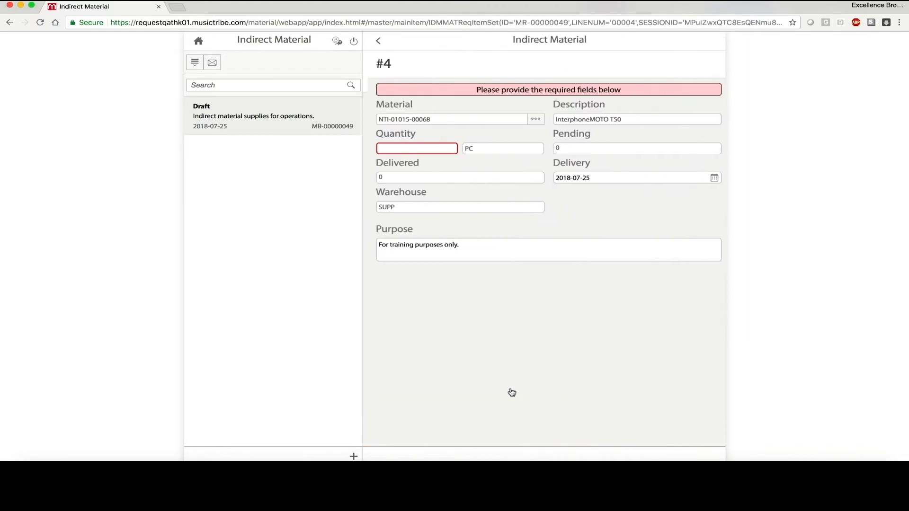
pyautogui.write('10')
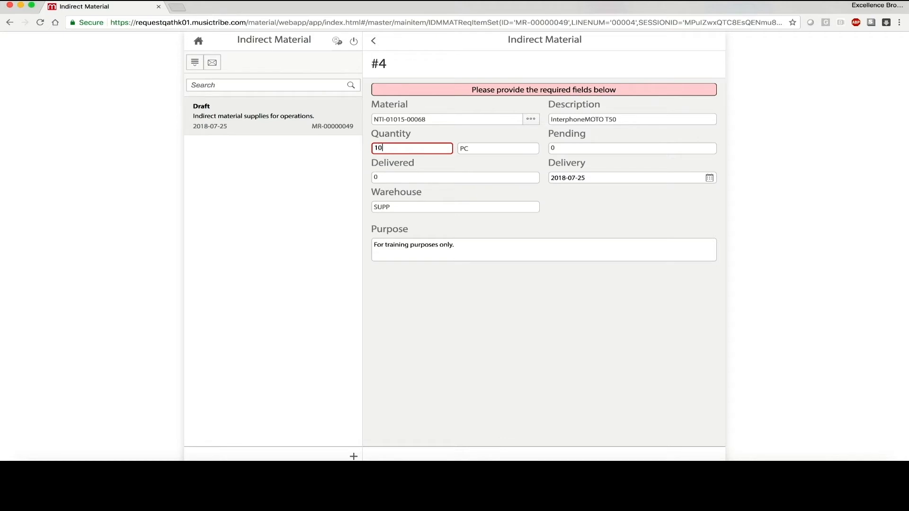
pyautogui.click(374, 41)
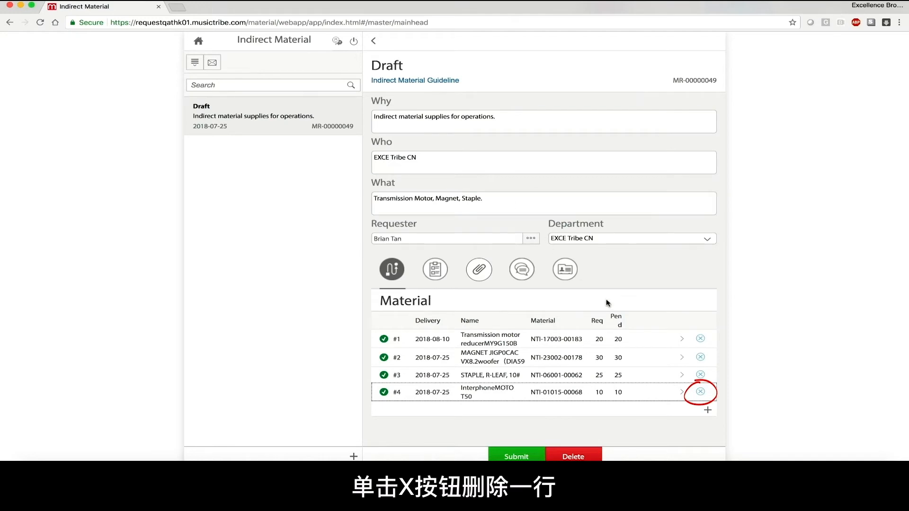
# Delete the InterphoneMOTO T50 line from the draft and submit the request for approval.
pyautogui.click(700, 392)
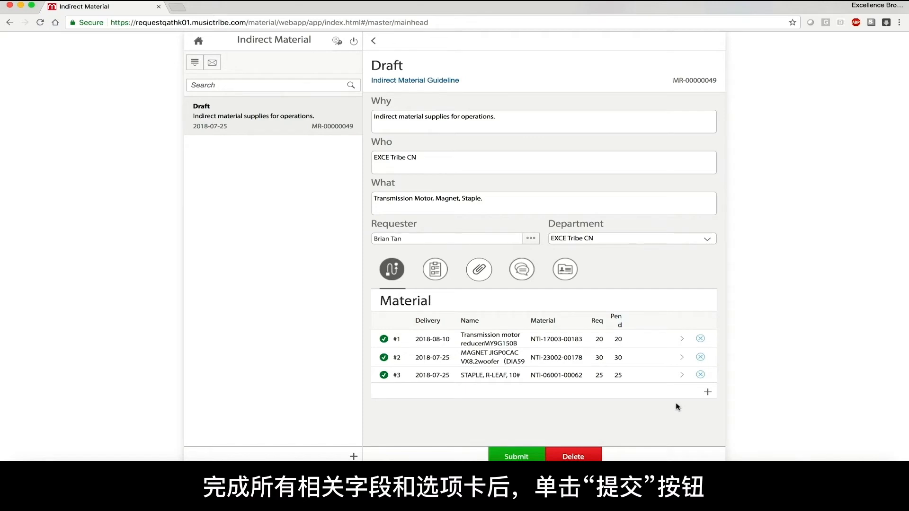
pyautogui.click(516, 457)
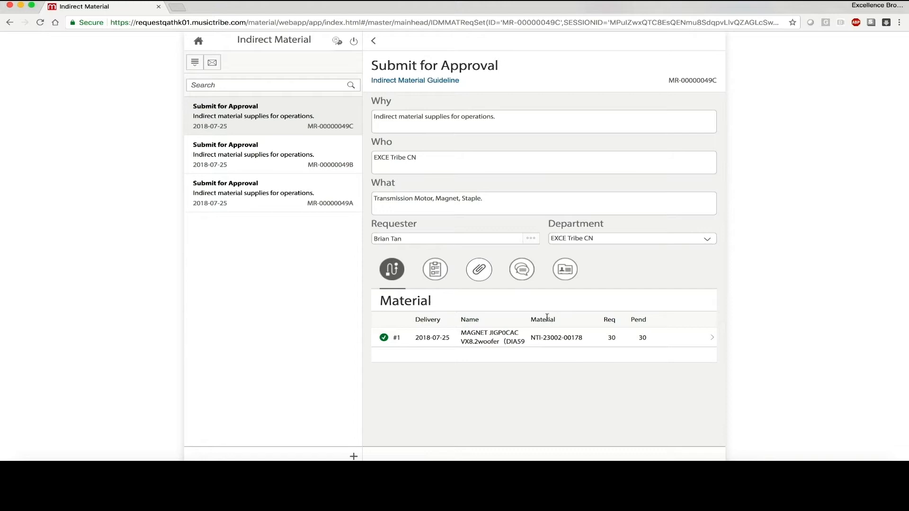
# Review the material details of the magnet, staple and transmission motor requests, and check the magnet request's progress.
pyautogui.click(559, 340)
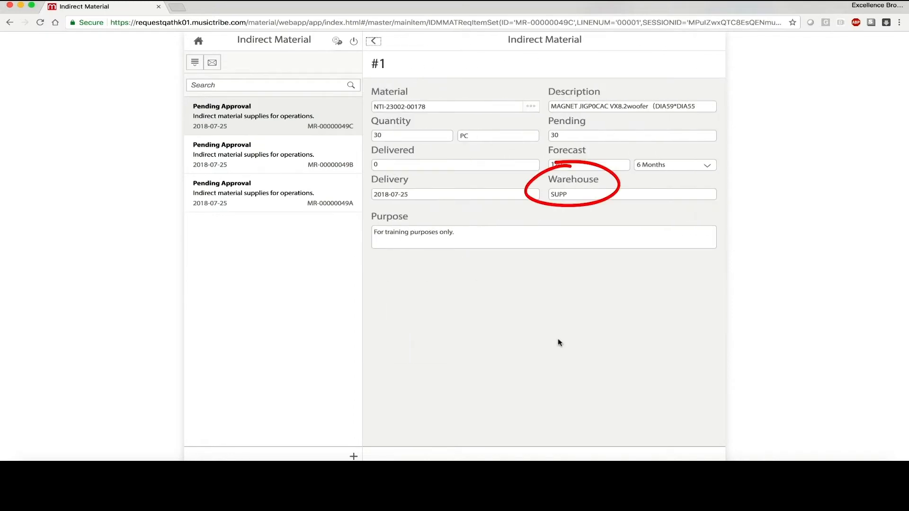
pyautogui.click(349, 172)
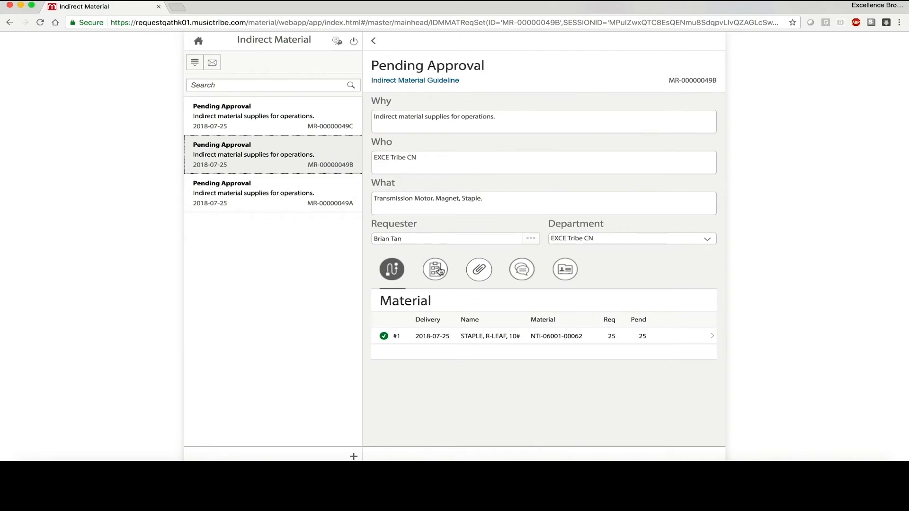
pyautogui.click(482, 340)
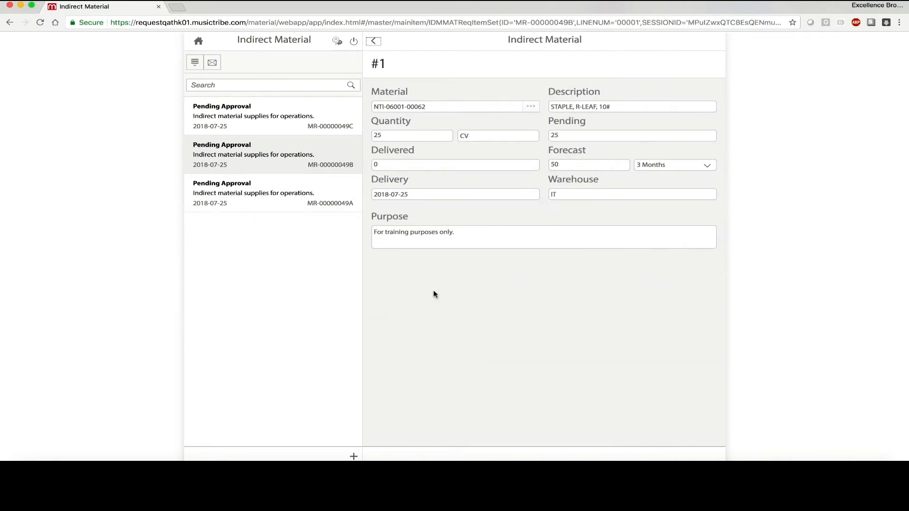
pyautogui.click(321, 200)
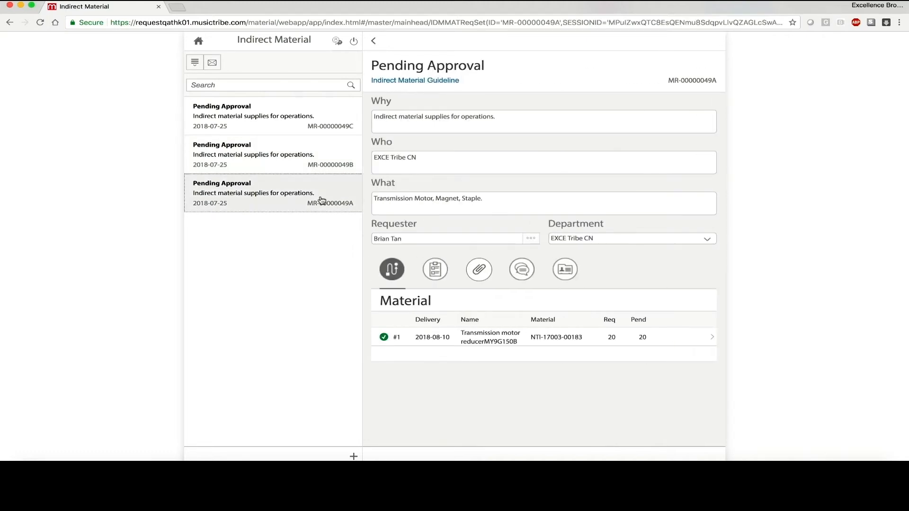
pyautogui.click(479, 339)
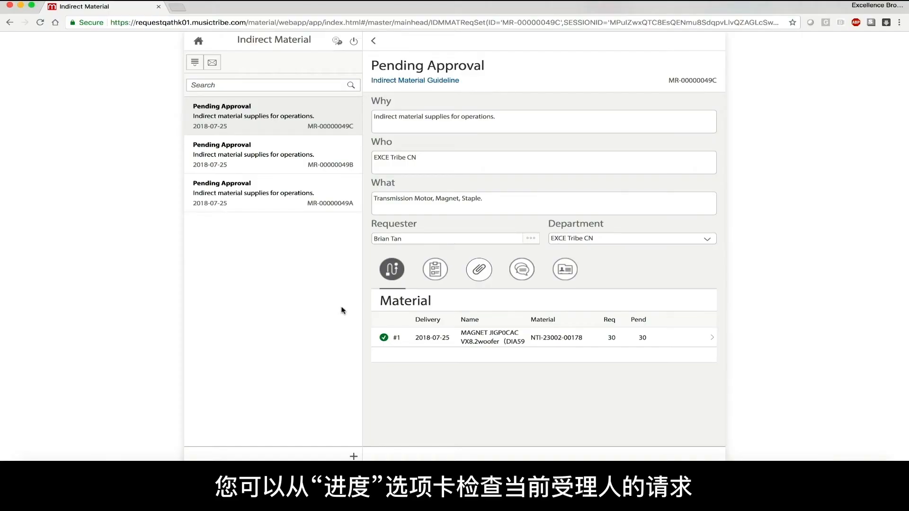
pyautogui.click(571, 274)
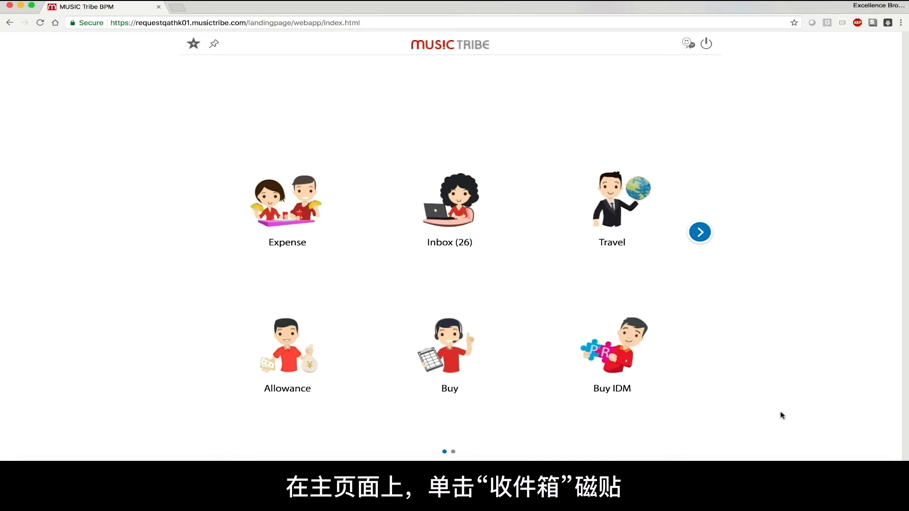
# Open the FACI Tran CN request "Sample request for Tribers" from the Indirect Material Issue tasks in the Inbox.
pyautogui.click(487, 231)
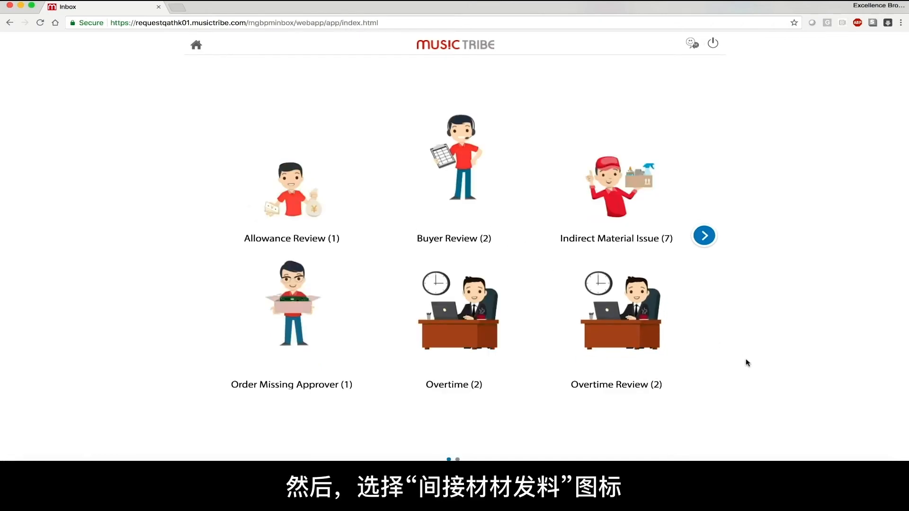
pyautogui.click(613, 204)
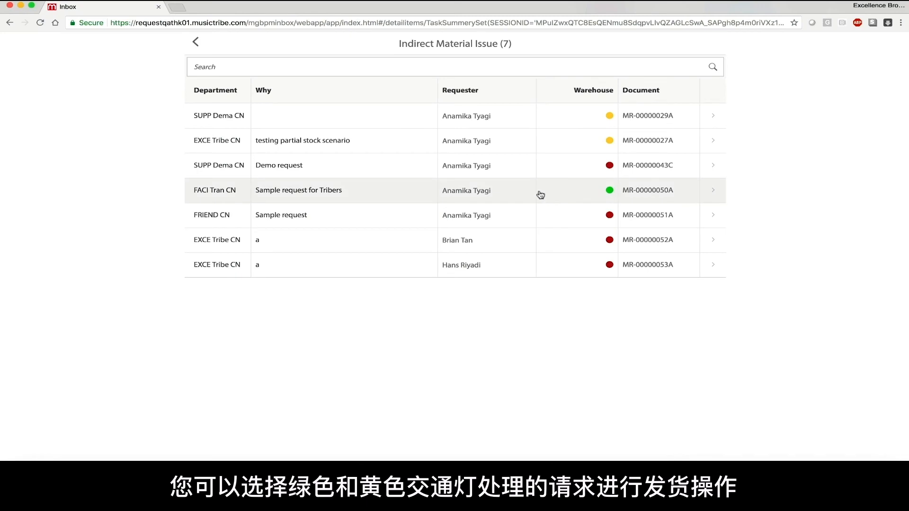
pyautogui.click(541, 195)
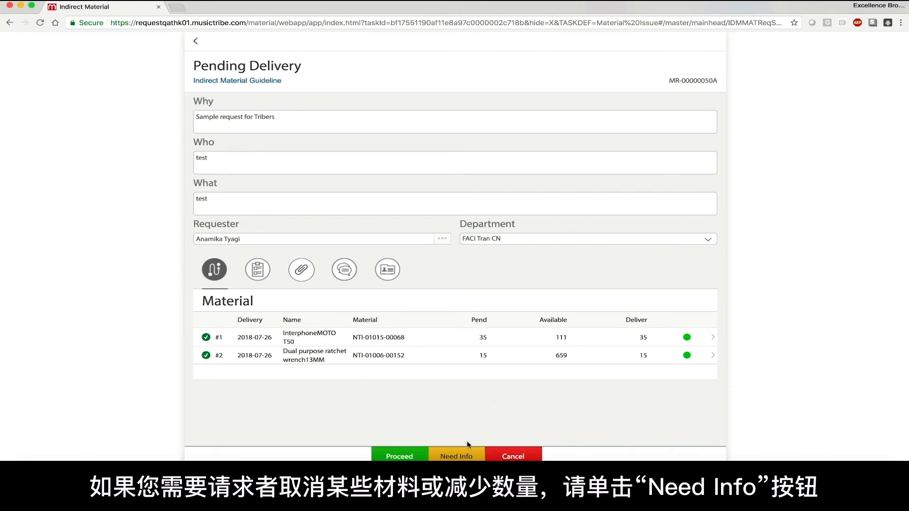
# Draft a Need Info comment reading "Reduce quantity of material #1." and discard it without sending.
pyautogui.click(457, 458)
pyautogui.write('Reduce quantity of material #1.')
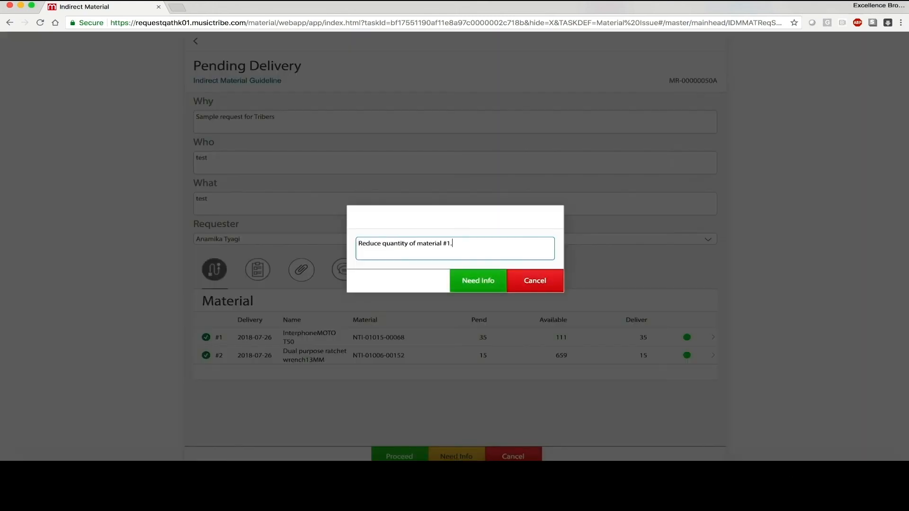
pyautogui.click(537, 279)
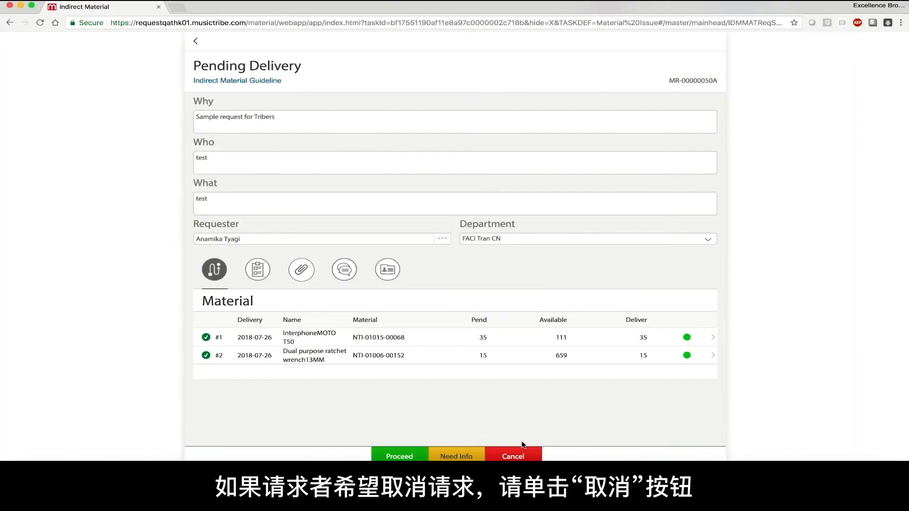
# Start cancelling the pending delivery request with the comment "Requestor would like to cancel.".
pyautogui.click(519, 457)
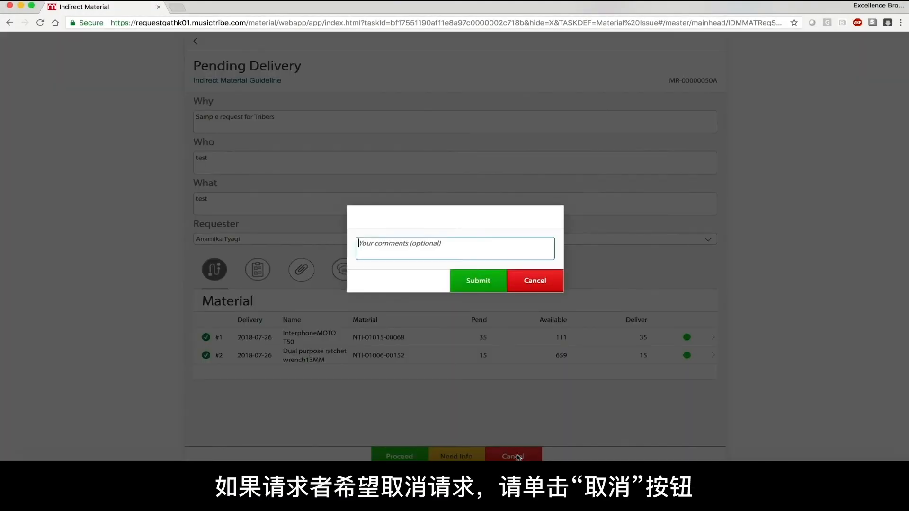
pyautogui.write('Requestor would like to cancel.')
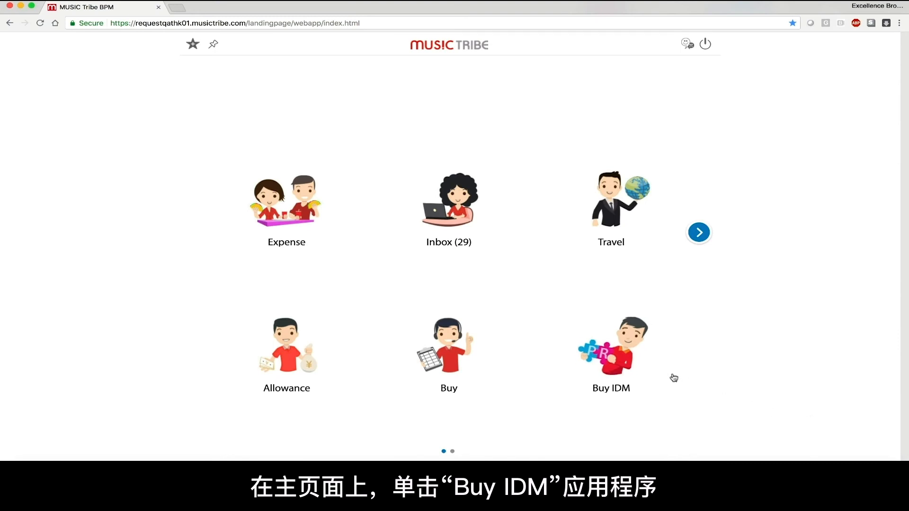
# In Buy IDM, set the purchase quantities in the "New SUPP Warehouse Materials." draft to 50, 100 and 90 for lines #1, #2 and #3.
pyautogui.click(618, 364)
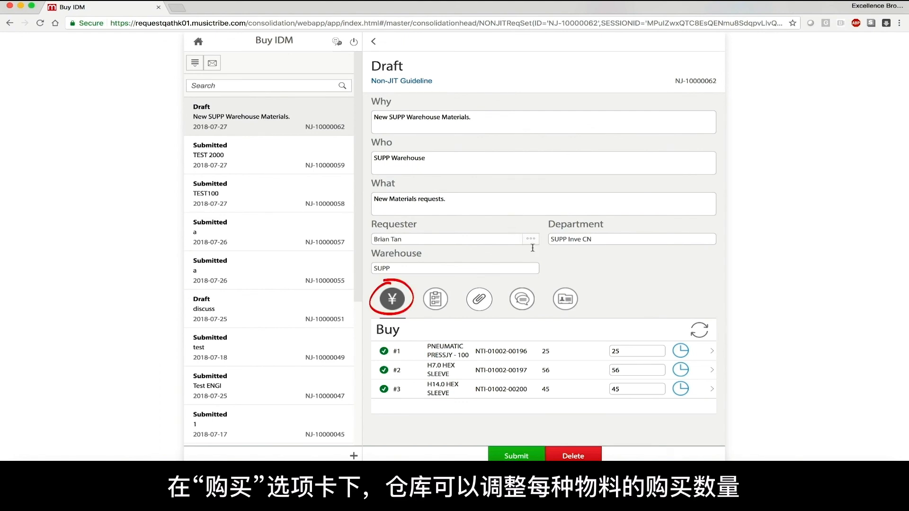
pyautogui.click(632, 351)
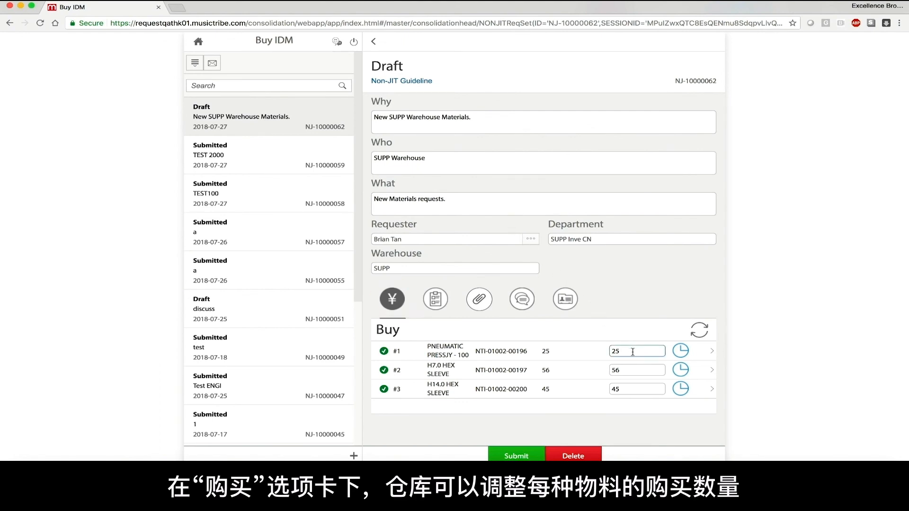
pyautogui.press('BackSpace')
pyautogui.press('BackSpace')
pyautogui.write('50')
pyautogui.click(629, 369)
pyautogui.press('BackSpace')
pyautogui.press('BackSpace')
pyautogui.write('100')
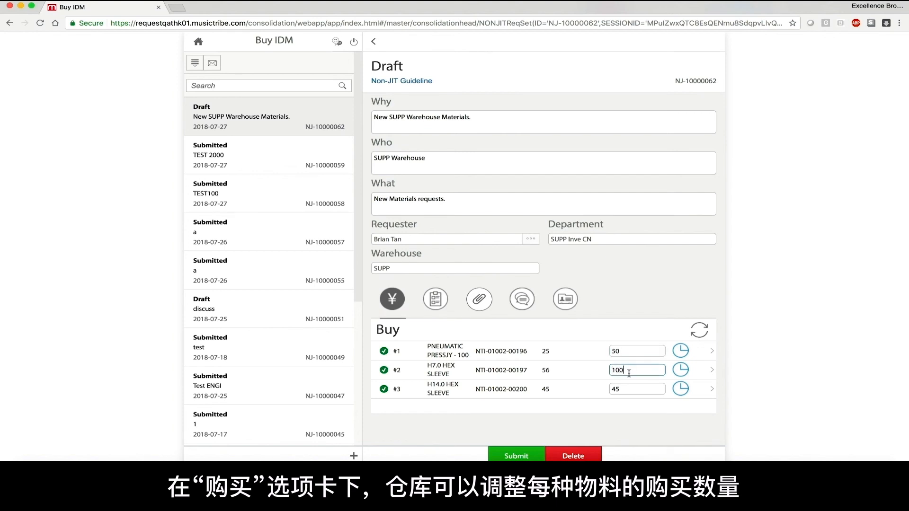
pyautogui.click(627, 389)
pyautogui.press('BackSpace')
pyautogui.press('BackSpace')
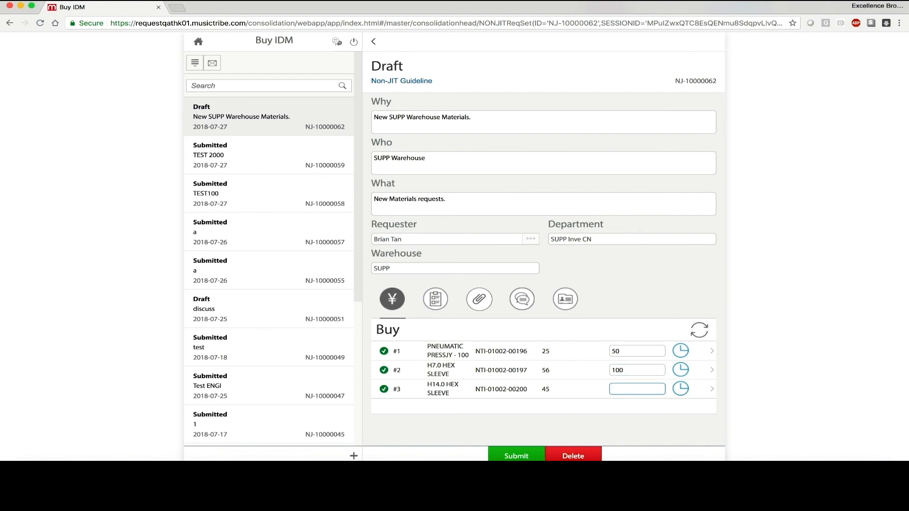
pyautogui.write('90')
# Review the stock and indirect material details of the PNEUMATIC PRESSJY - 100 line and return to the draft.
pyautogui.click(573, 353)
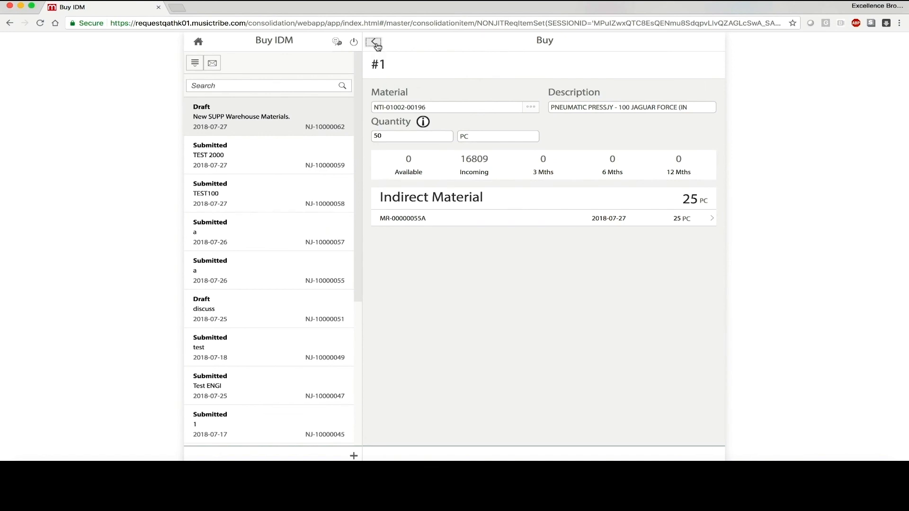
pyautogui.click(376, 43)
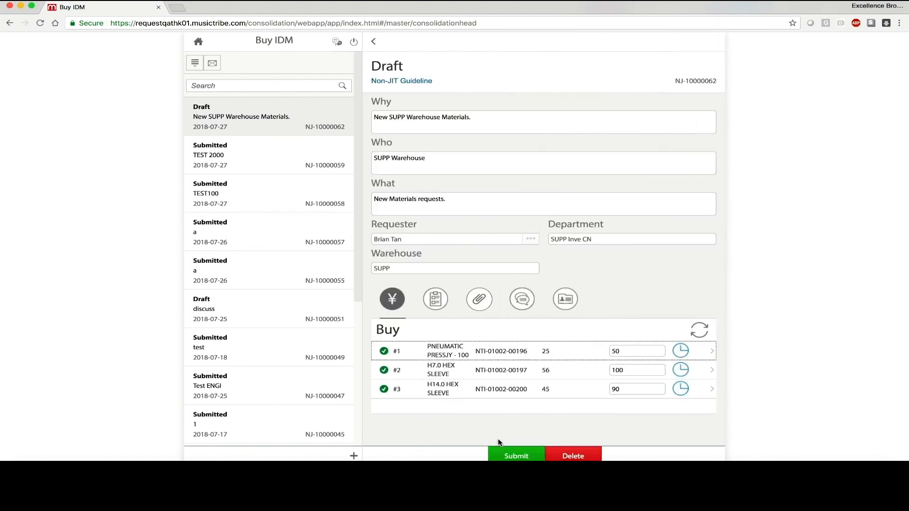
# Submit the Buy IDM draft and check the status of the buy requests generated from it.
pyautogui.click(507, 457)
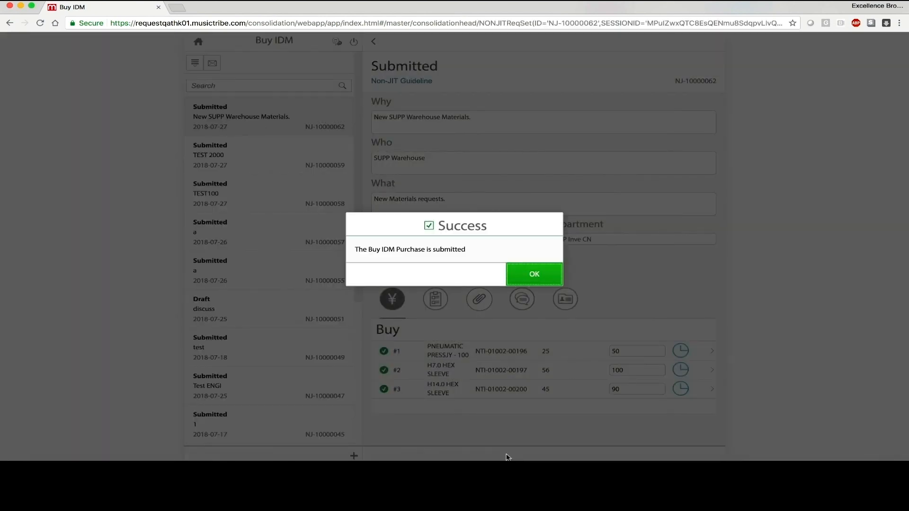
pyautogui.click(531, 277)
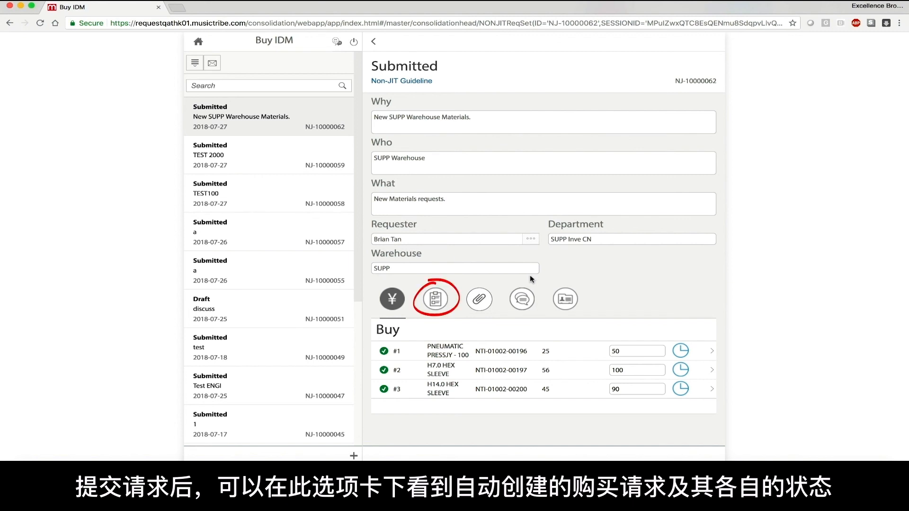
pyautogui.click(438, 301)
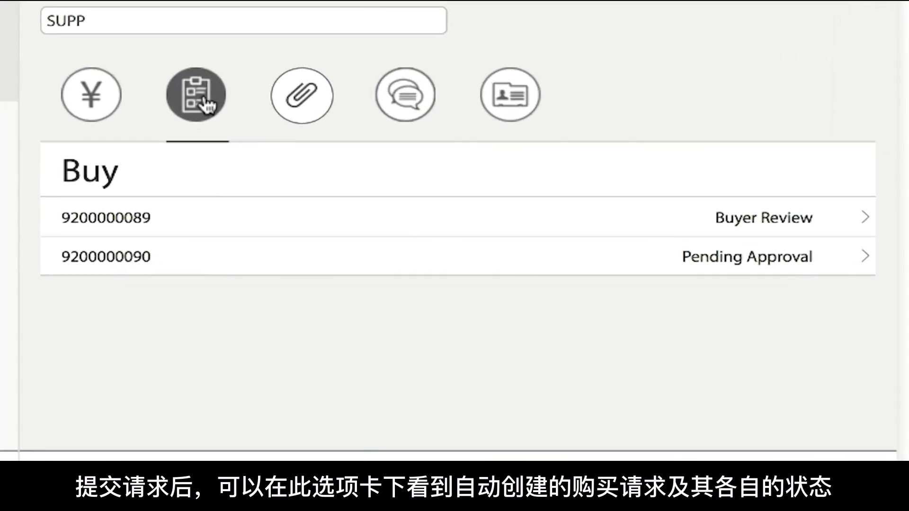